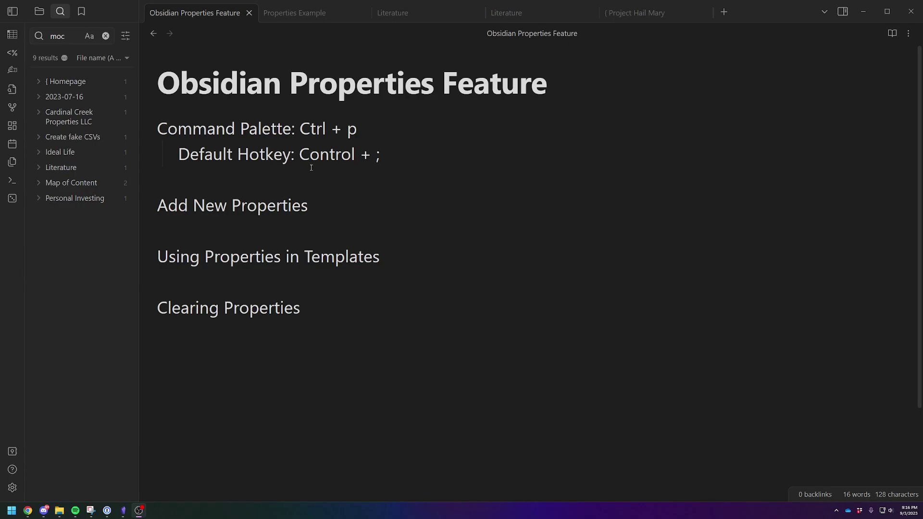
# Step: Add a --- line below the 'Control + ;' Default Hotkey line, then move below Clearing Properties
pyautogui.click(436, 151)
pyautogui.press('Return')
pyautogui.write('---')
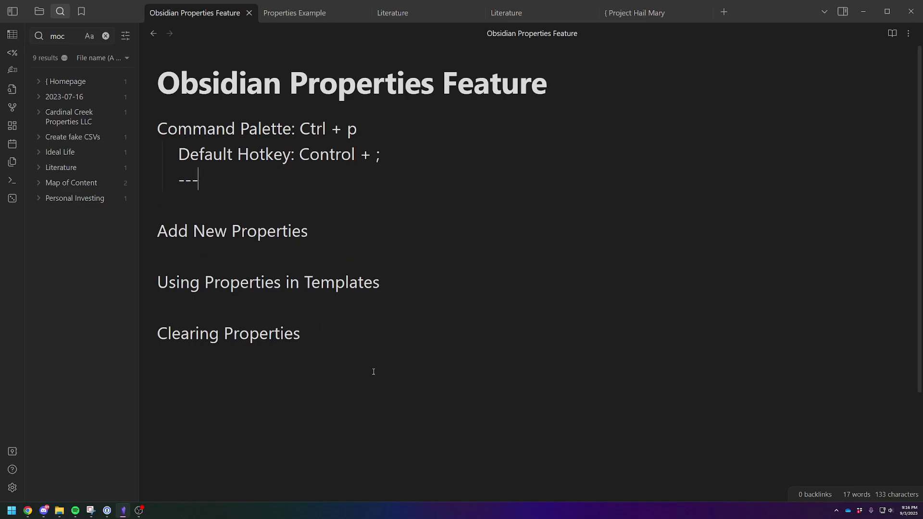
pyautogui.click(340, 398)
# Step: Inspect the Category property's name and value in Properties Example, then view the Project Hail Mary note
pyautogui.click(299, 12)
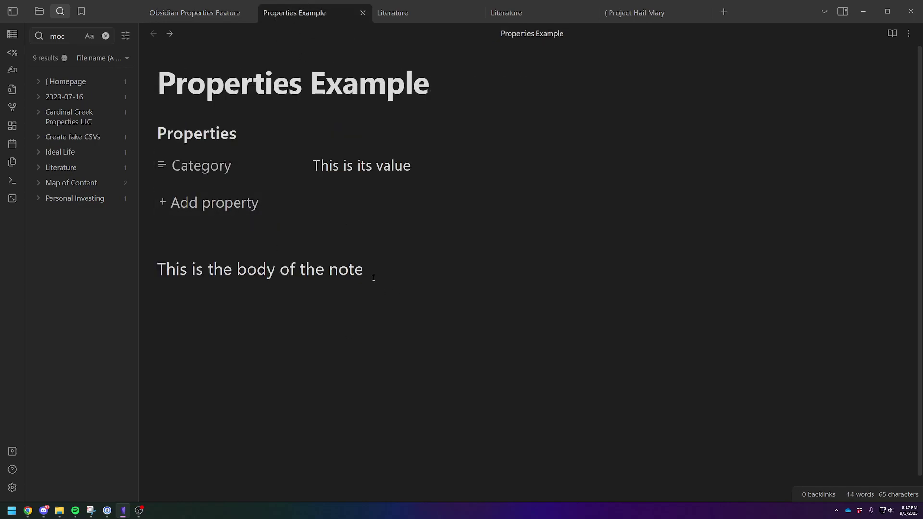
pyautogui.click(201, 166)
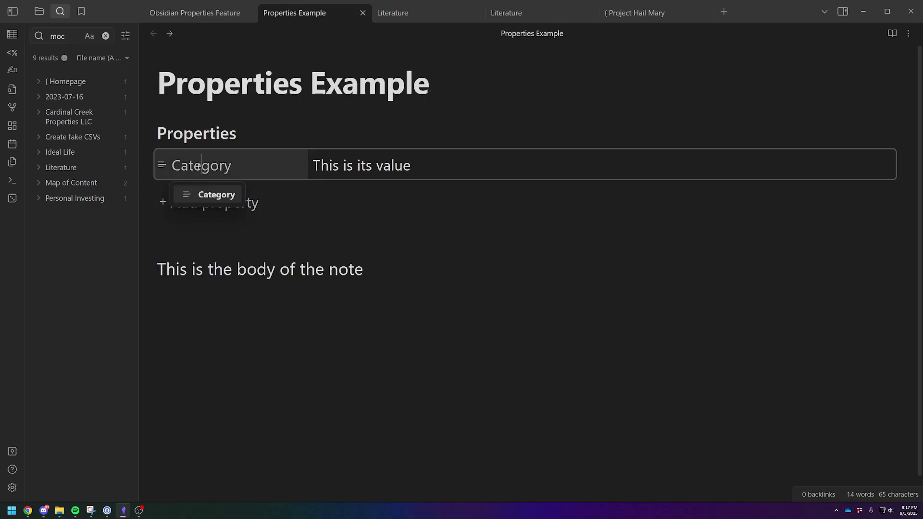
pyautogui.click(360, 166)
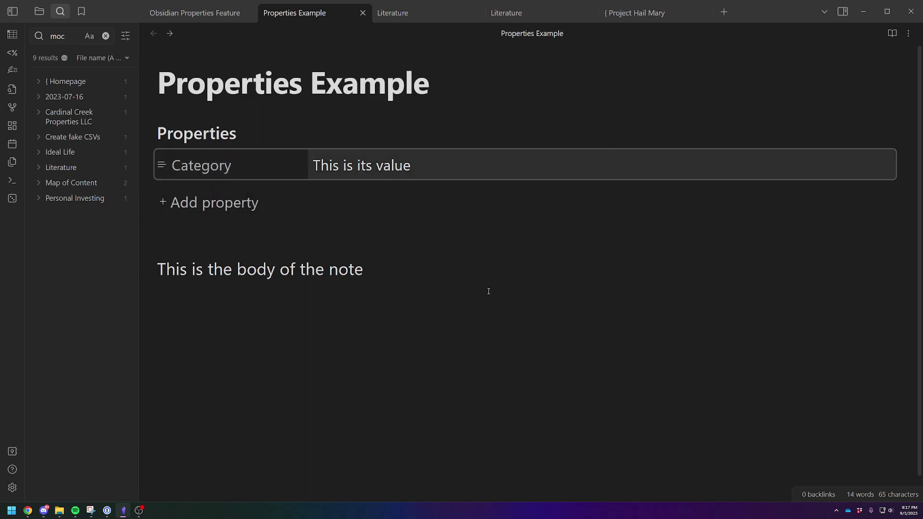
pyautogui.click(312, 306)
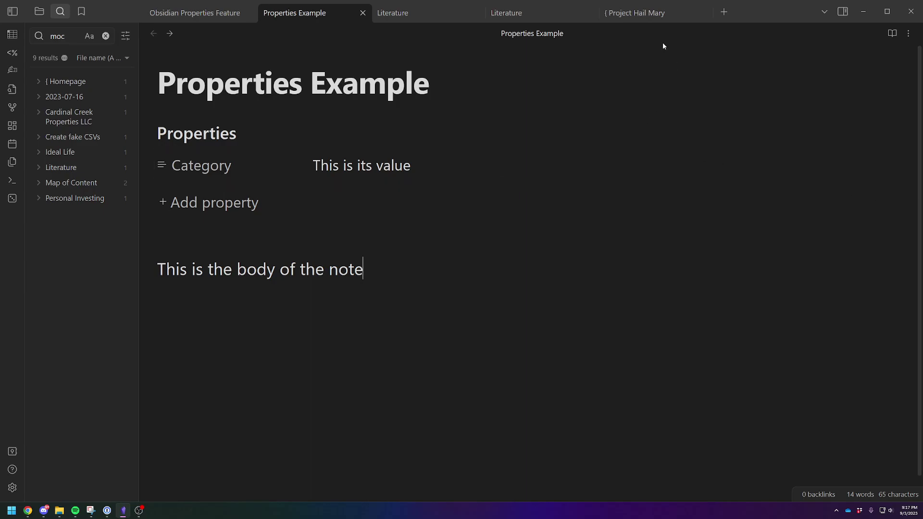
pyautogui.click(649, 14)
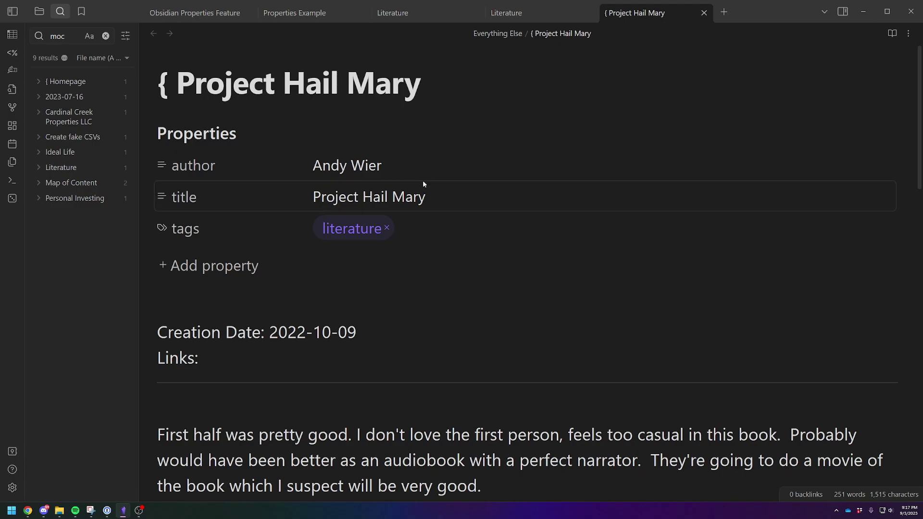
# Step: On the Obsidian Properties Feature note, browse 'property' commands in the palette and close it unused
pyautogui.click(198, 13)
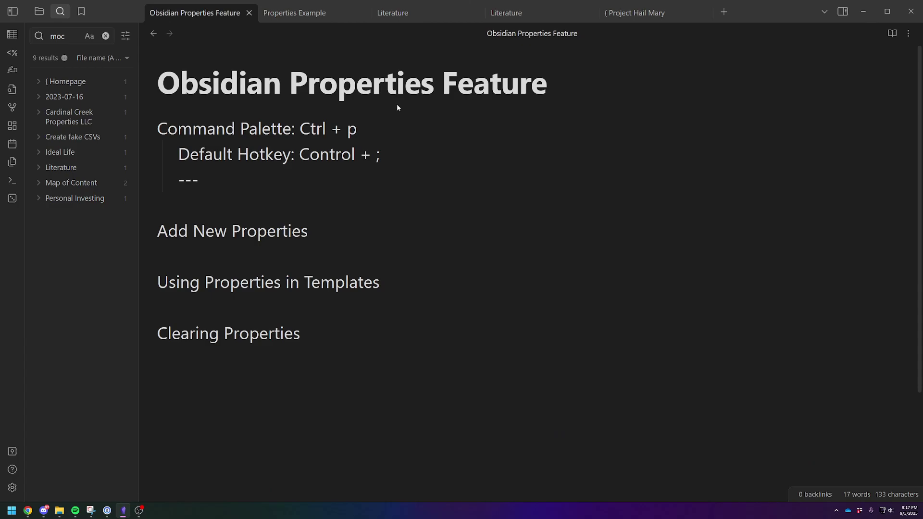
pyautogui.hotkey('ctrl', 'p')
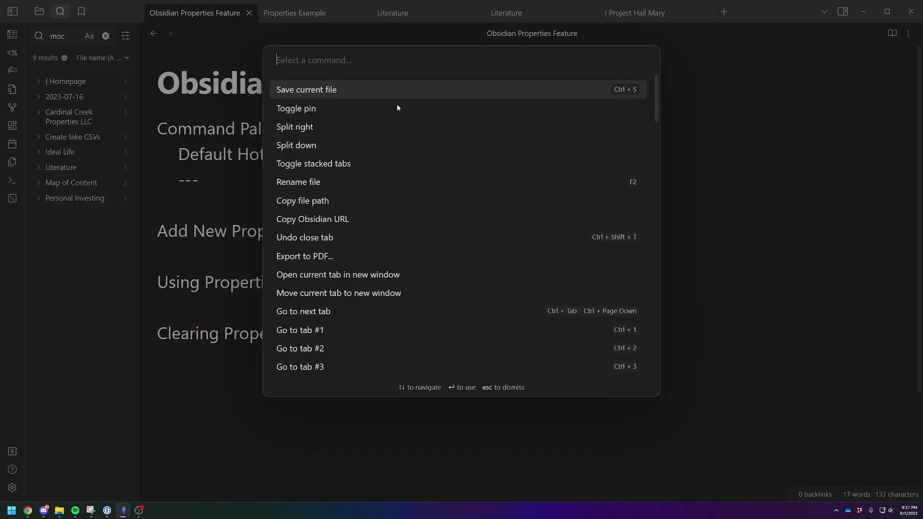
pyautogui.write('property')
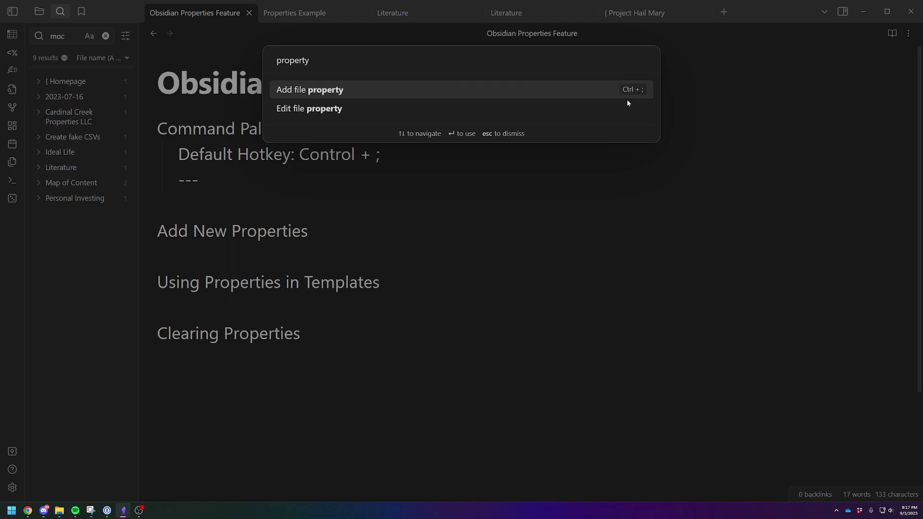
pyautogui.click(391, 318)
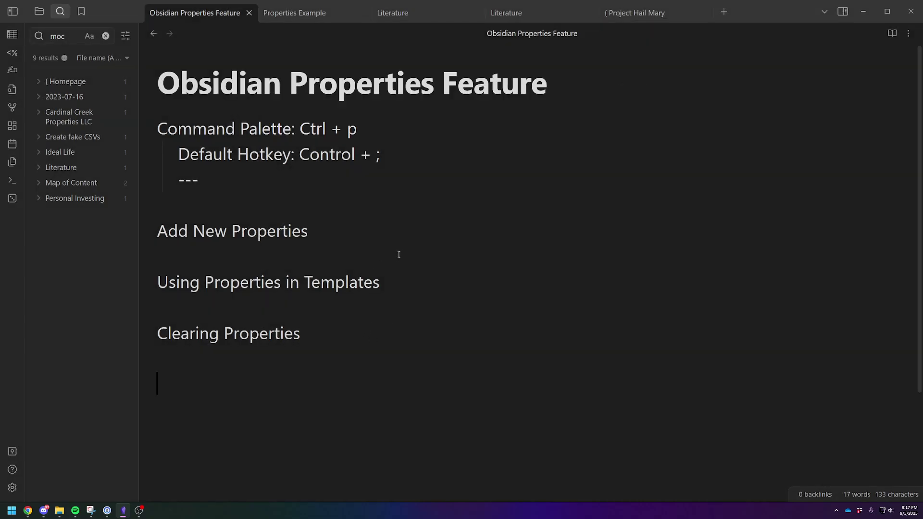
# Step: Create a new note with empty properties 'Now you got one' and 'Date'
pyautogui.hotkey('ctrl', 'n')
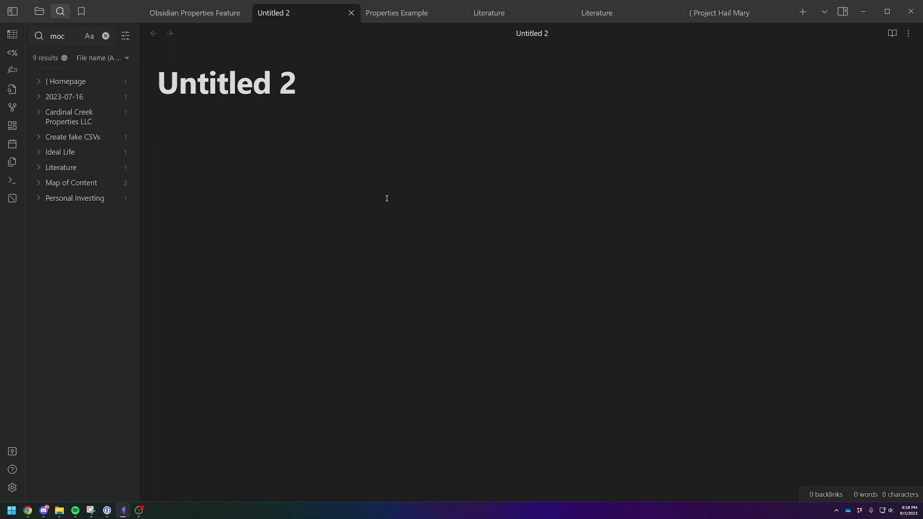
pyautogui.write('---')
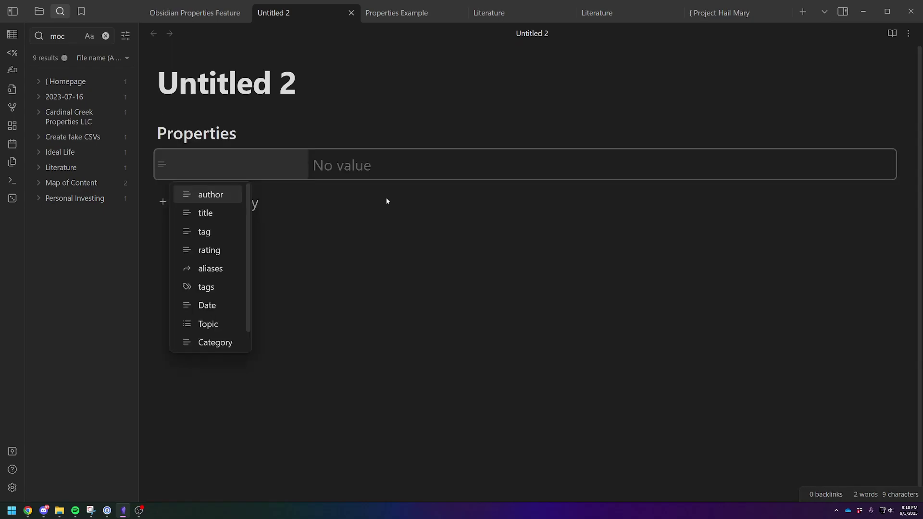
pyautogui.write('Now you got one')
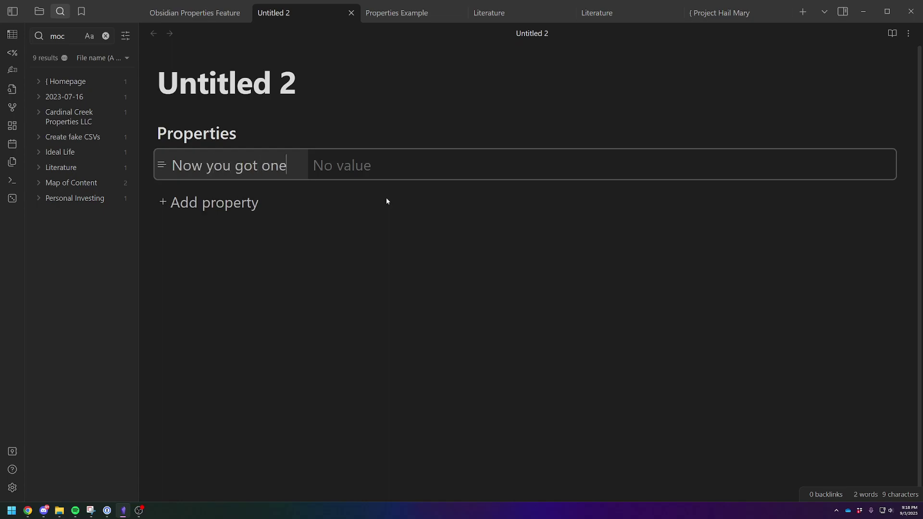
pyautogui.click(359, 279)
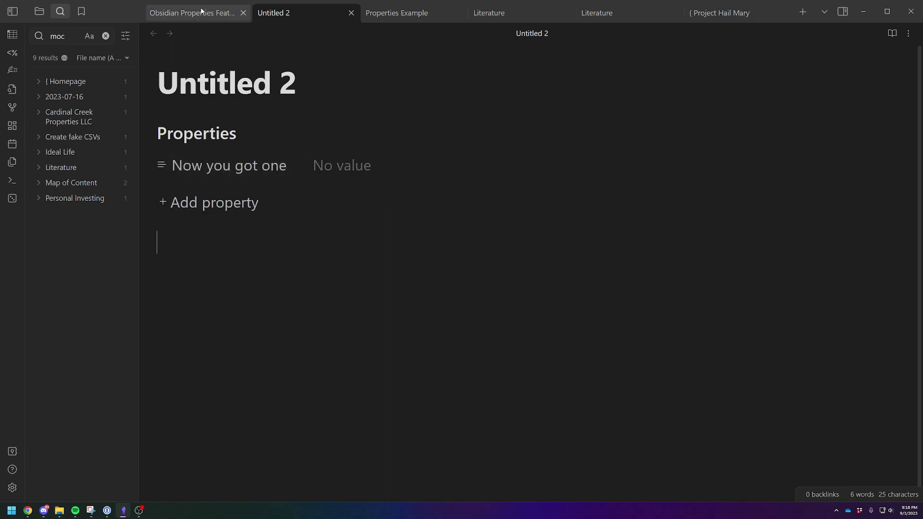
pyautogui.click(194, 206)
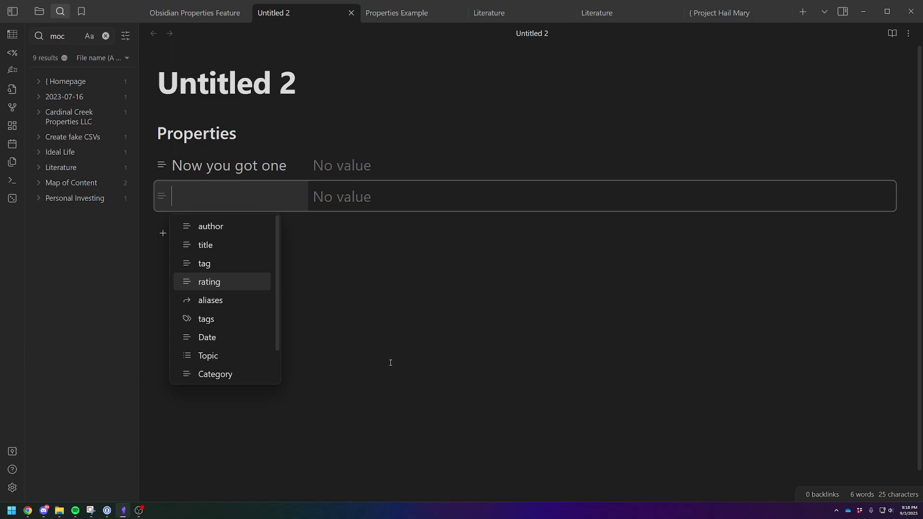
pyautogui.click(200, 340)
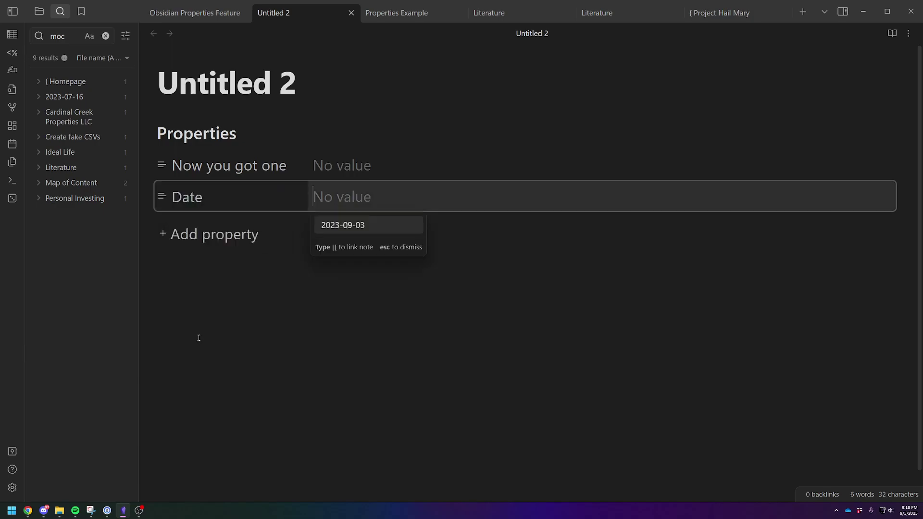
pyautogui.click(231, 319)
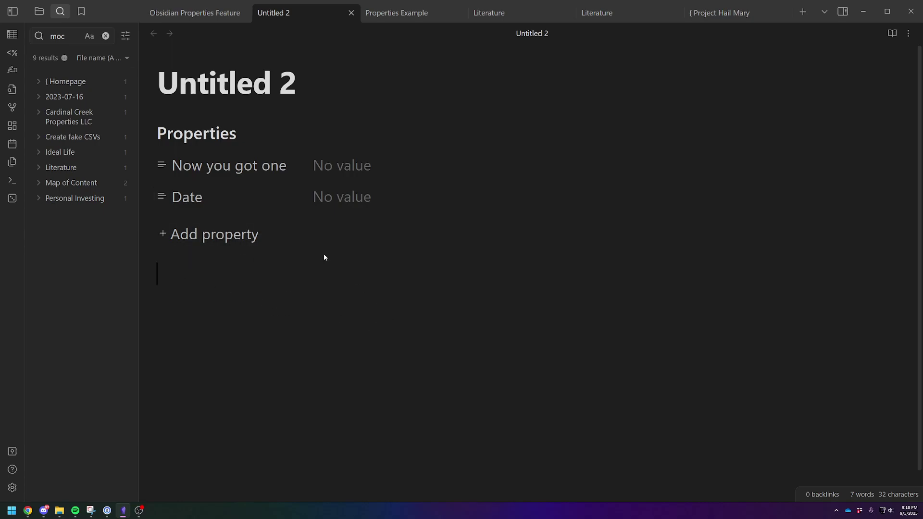
# Step: Go via the Obsidian Properties Feature note to the Literature template with author, title and tags
pyautogui.click(219, 16)
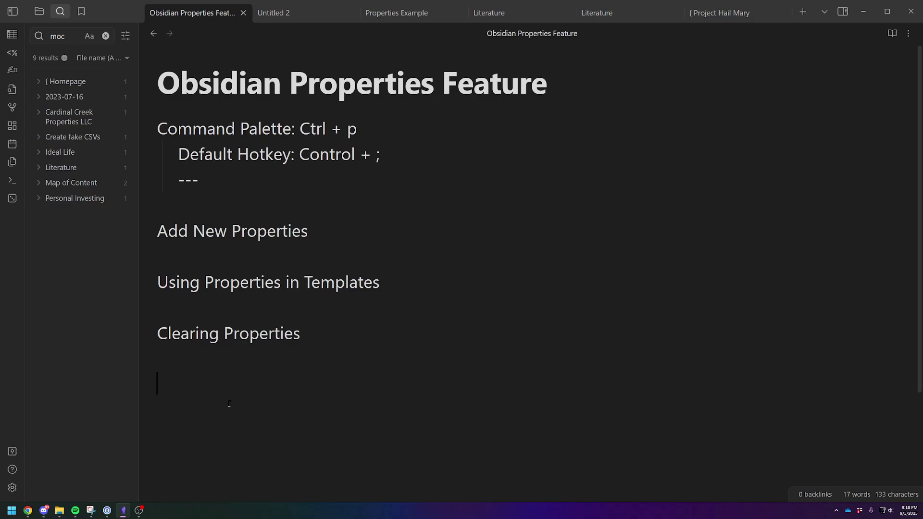
pyautogui.click(485, 15)
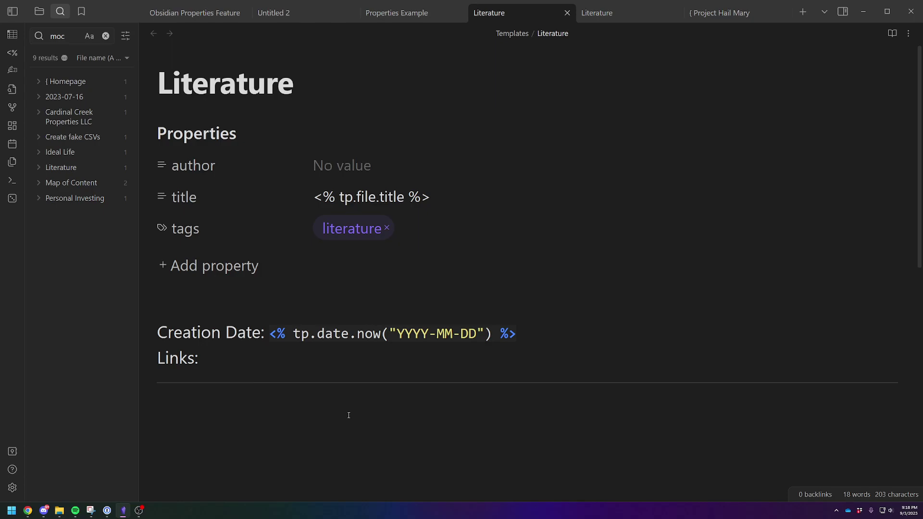
# Step: Glance at Project Hail Mary, then place the caret below the Literature template's horizontal rule
pyautogui.click(711, 13)
pyautogui.click(523, 16)
pyautogui.click(313, 432)
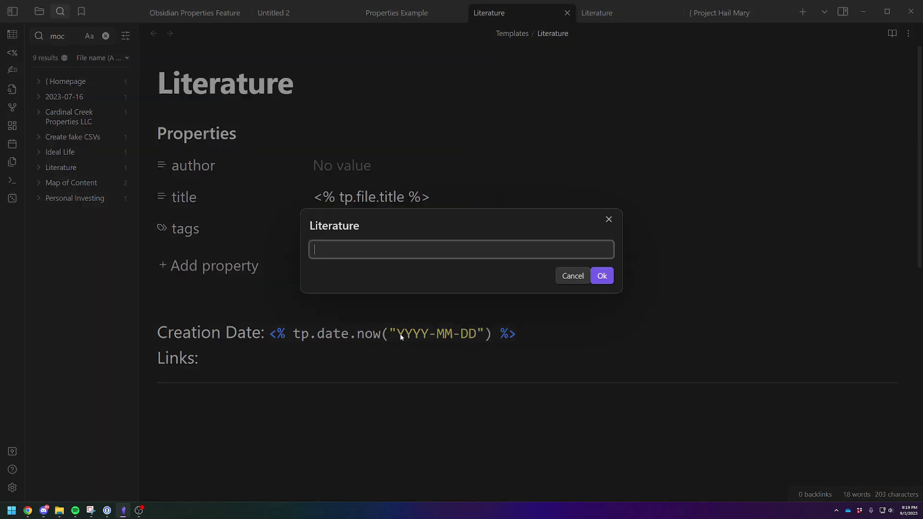
# Step: Create 'Youtube Video Book Example' from the Literature template and compare it with the template
pyautogui.write('Youtube Video Book Example')
pyautogui.click(598, 271)
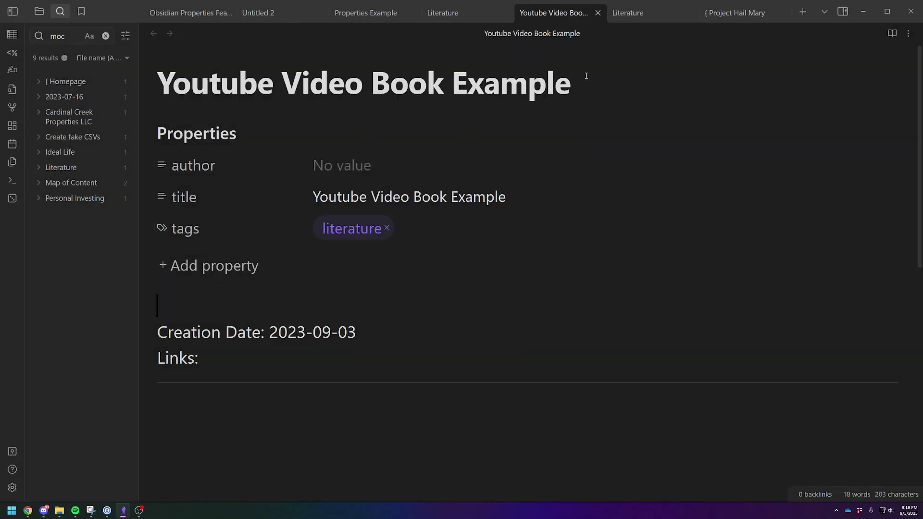
pyautogui.click(506, 20)
pyautogui.click(549, 14)
pyautogui.click(445, 13)
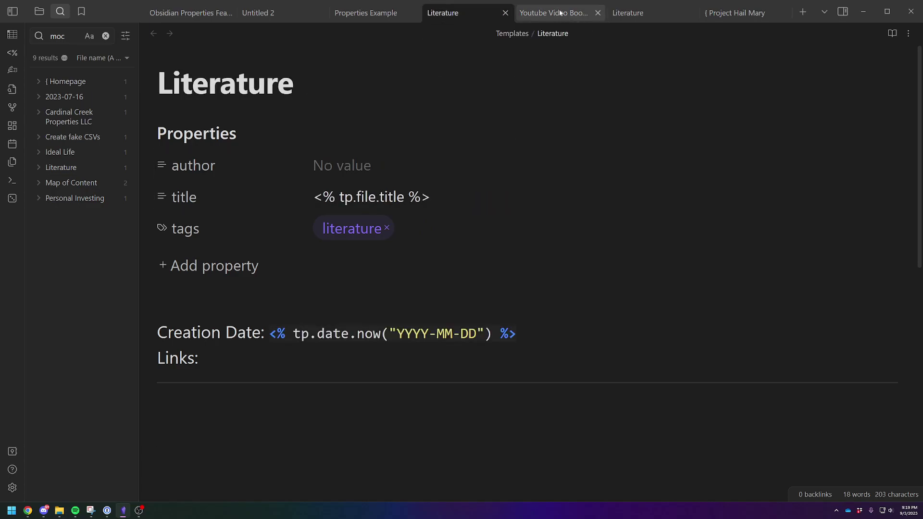
pyautogui.click(524, 14)
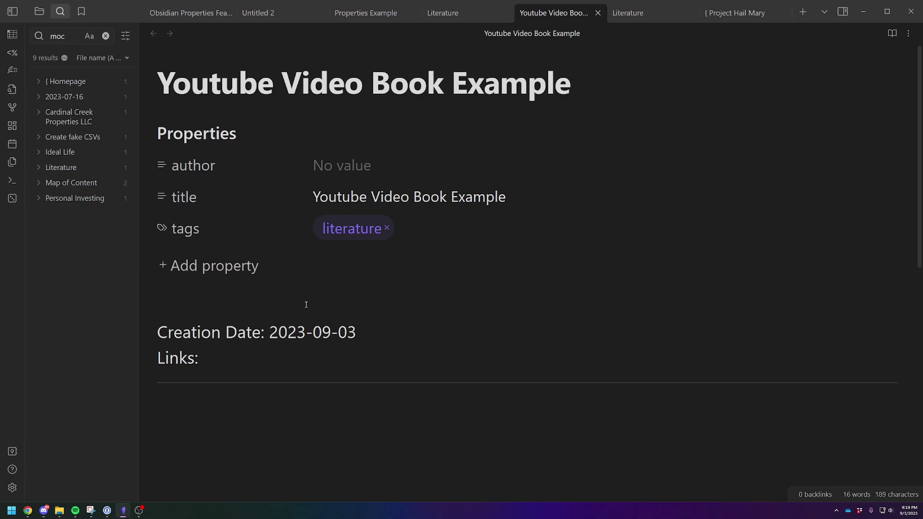
# Step: In the All properties panel, search for notes with author, Date, then tag properties
pyautogui.click(841, 12)
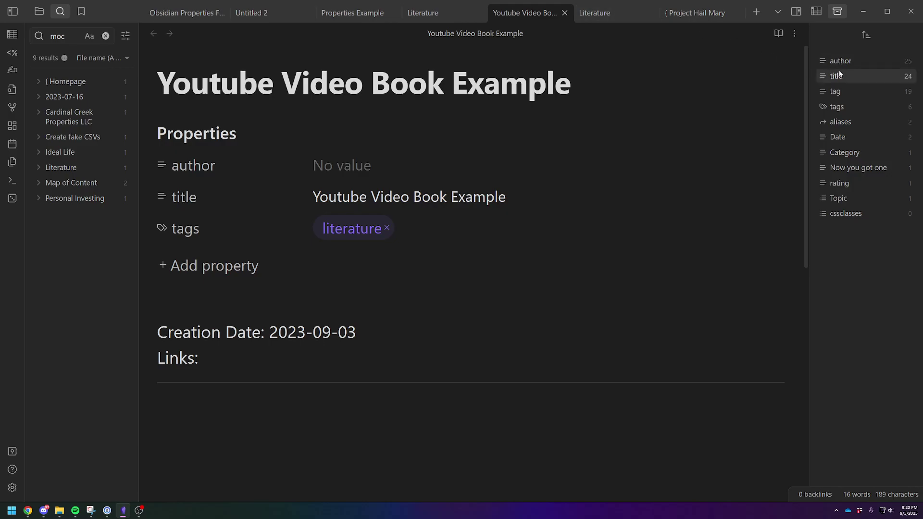
pyautogui.click(840, 63)
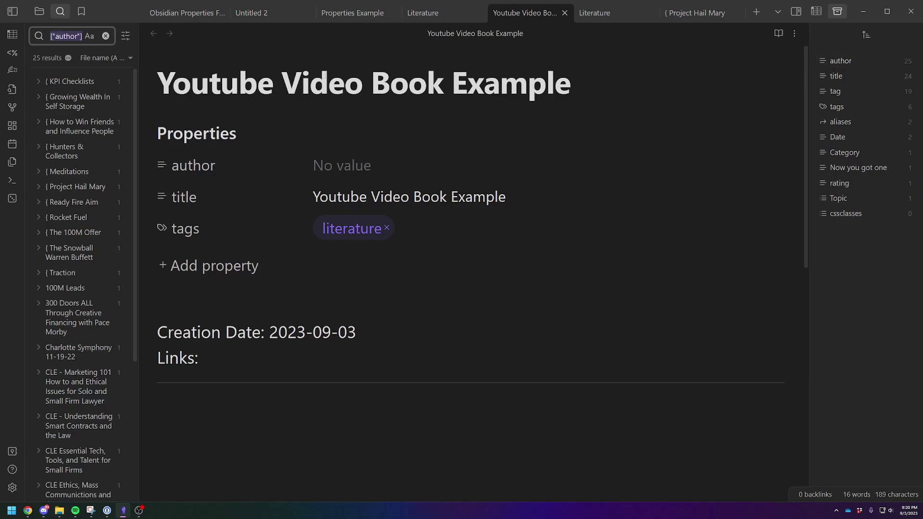
pyautogui.scroll(-2, 82, 300)
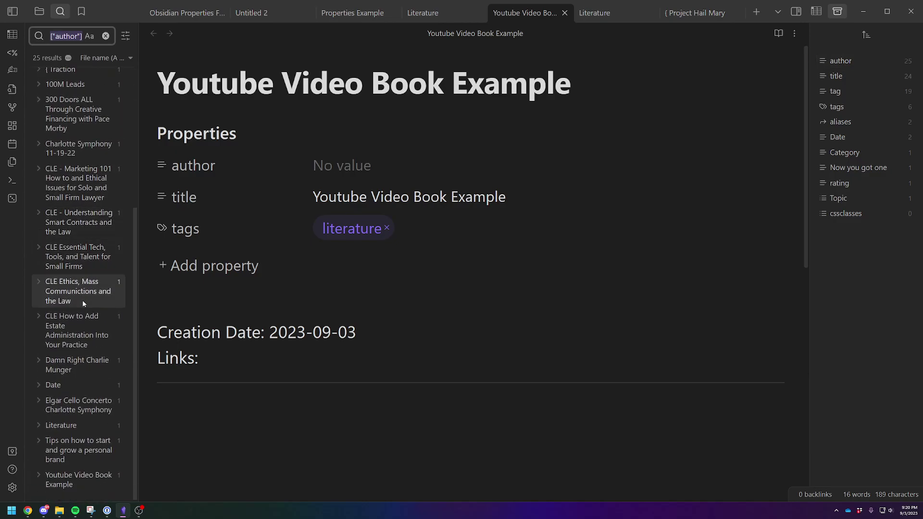
pyautogui.scroll(1, 77, 421)
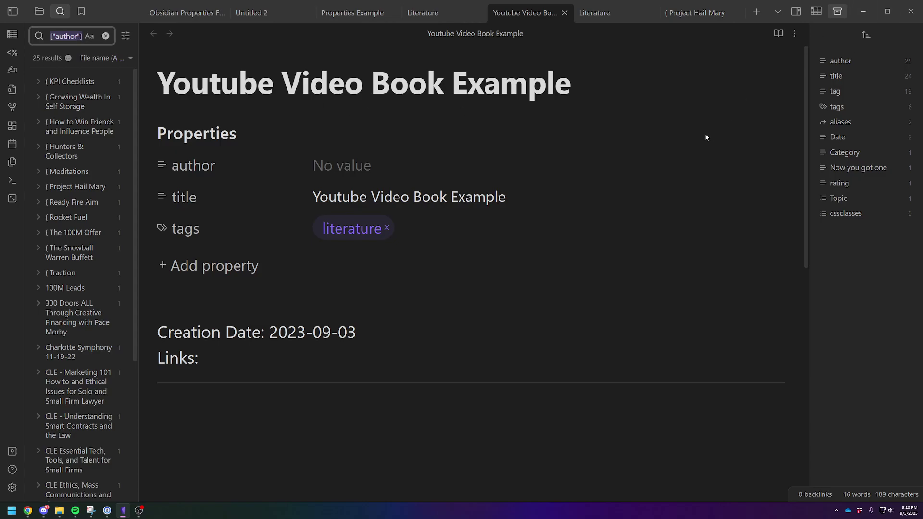
pyautogui.click(843, 137)
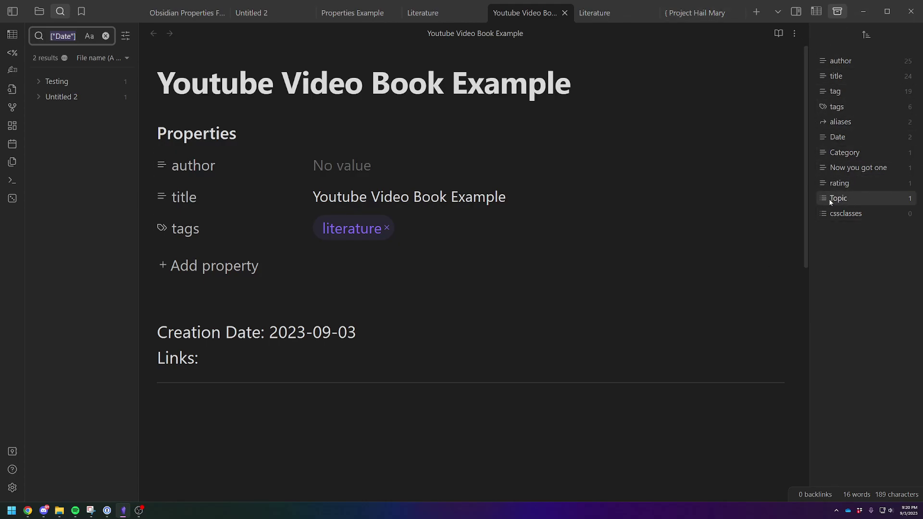
pyautogui.click(830, 91)
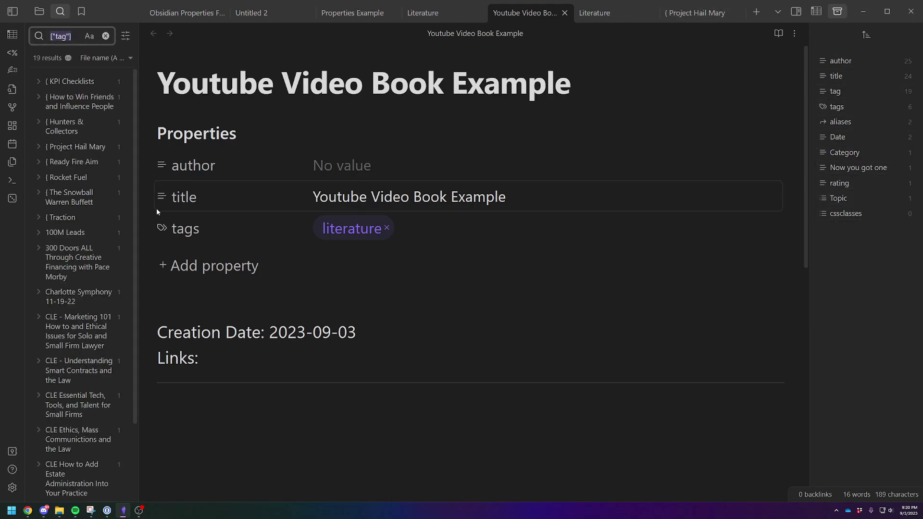
pyautogui.scroll(-2, 58, 200)
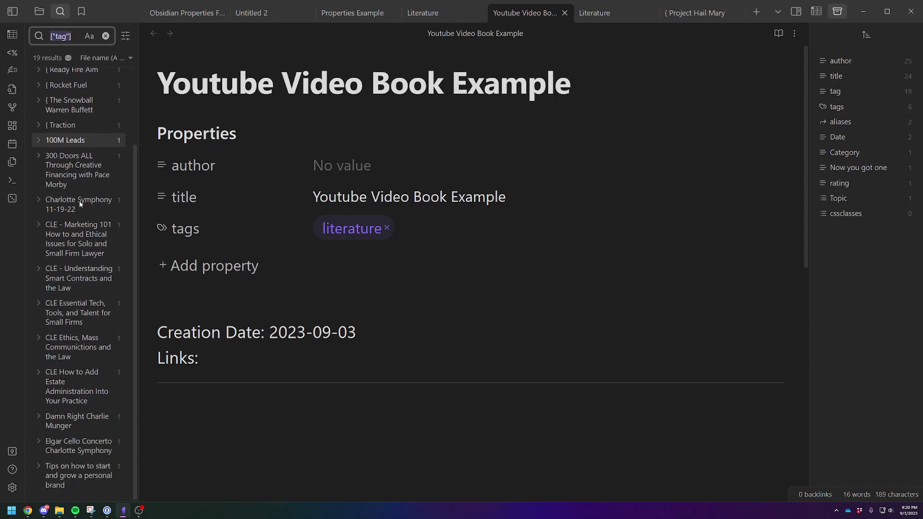
pyautogui.scroll(2, 58, 200)
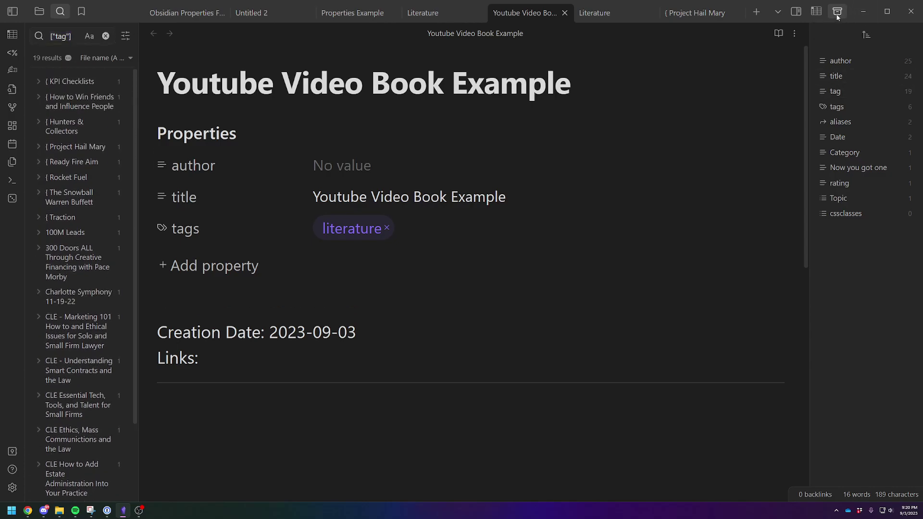
# Step: Hide the properties side panel and leave this note's author value empty
pyautogui.click(796, 12)
pyautogui.click(698, 166)
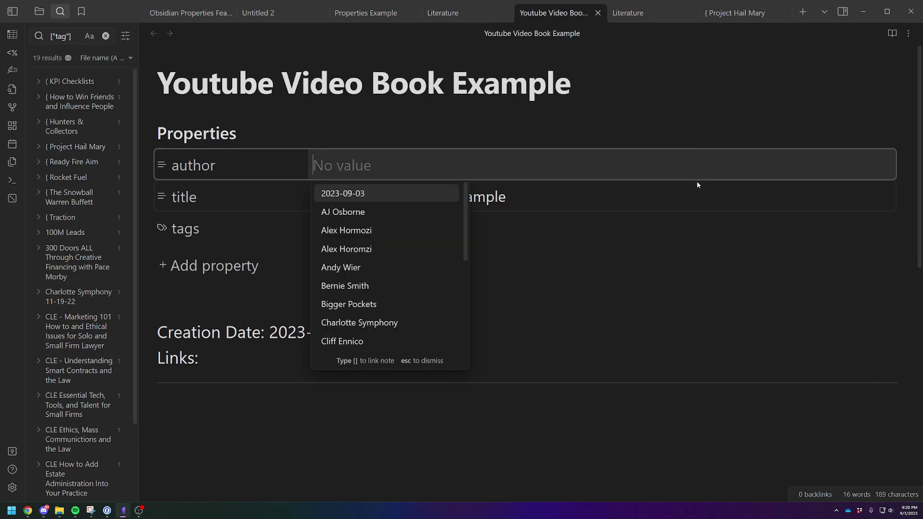
pyautogui.click(215, 357)
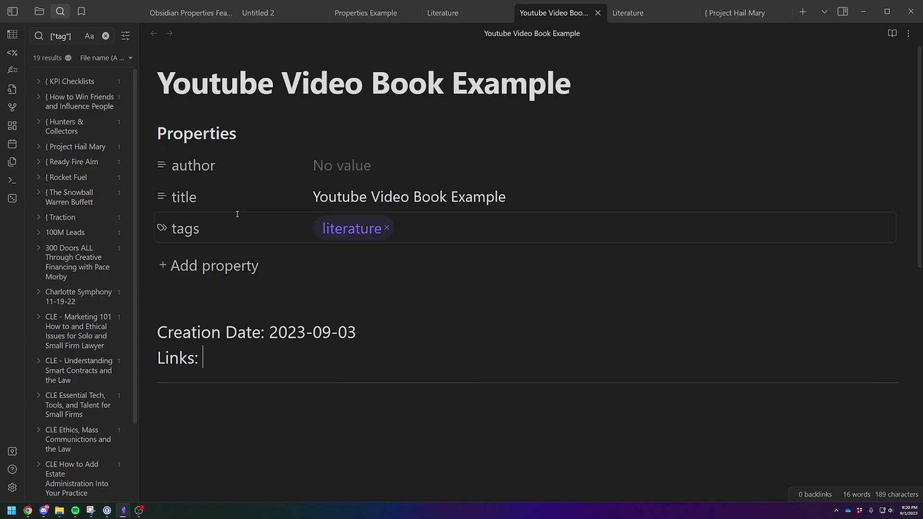
# Step: Add a tag property to Youtube Video Book Example and dismiss the extra empty row
pyautogui.click(212, 266)
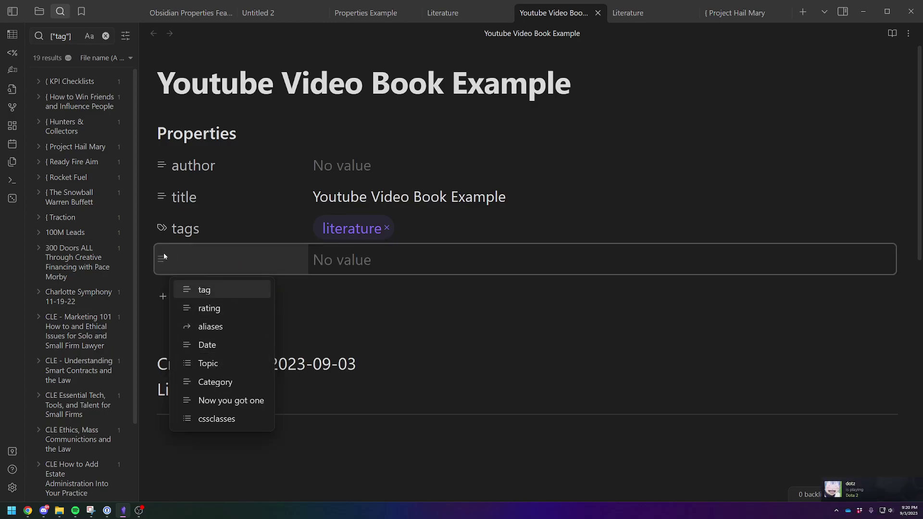
pyautogui.click(204, 290)
pyautogui.click(166, 269)
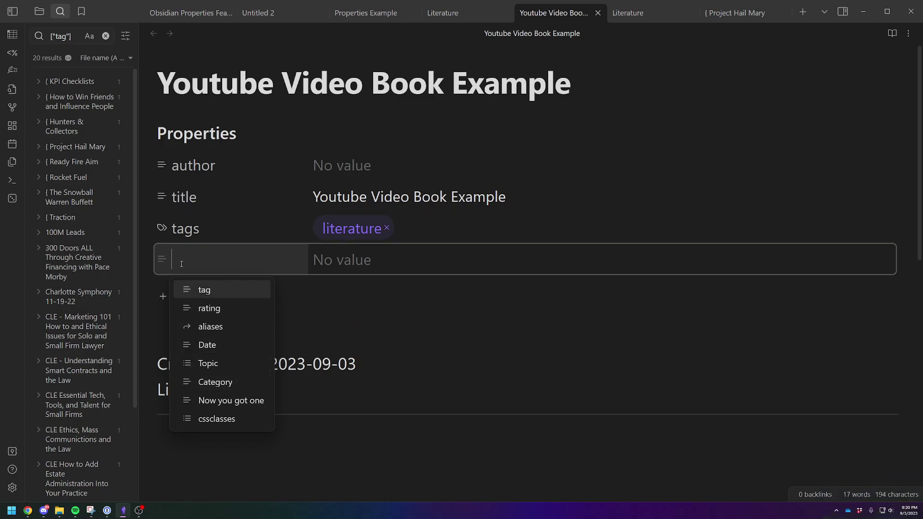
pyautogui.click(408, 303)
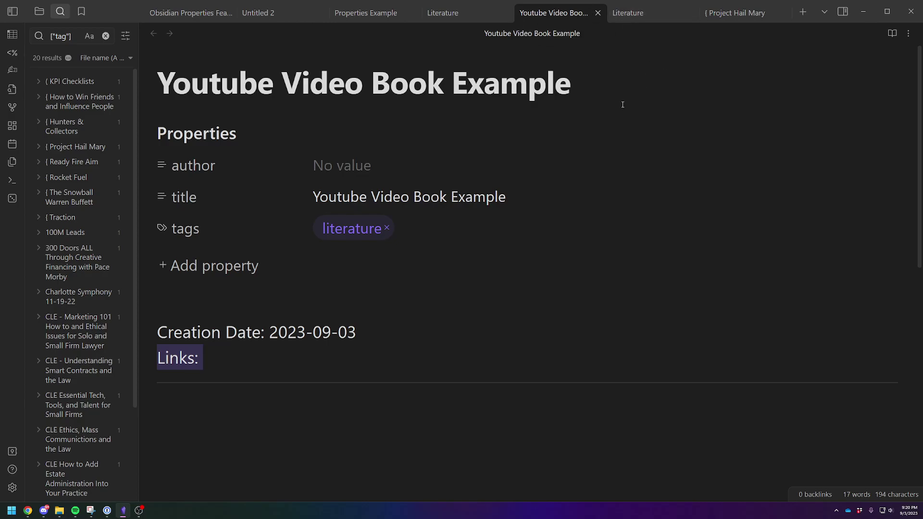
# Step: Open the Literature note, view its Dataview query, re-render the File/Author table and scroll its rows
pyautogui.click(627, 14)
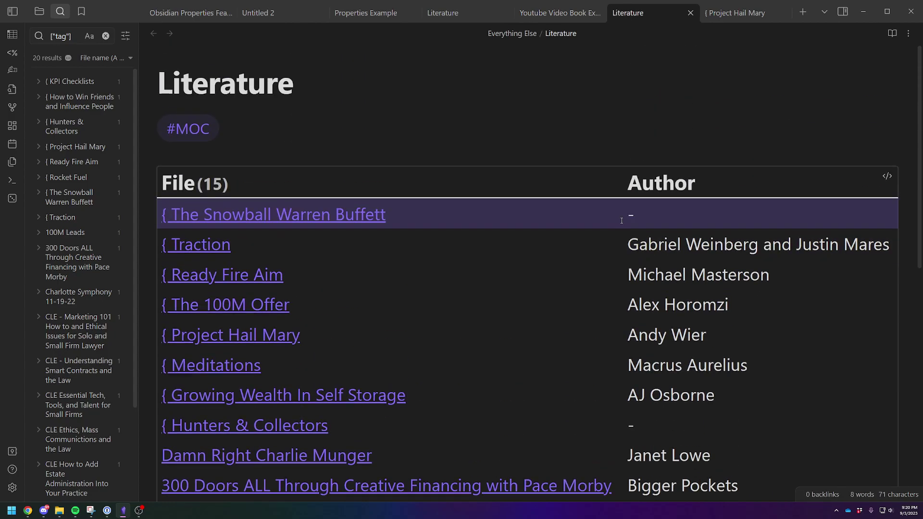
pyautogui.click(887, 176)
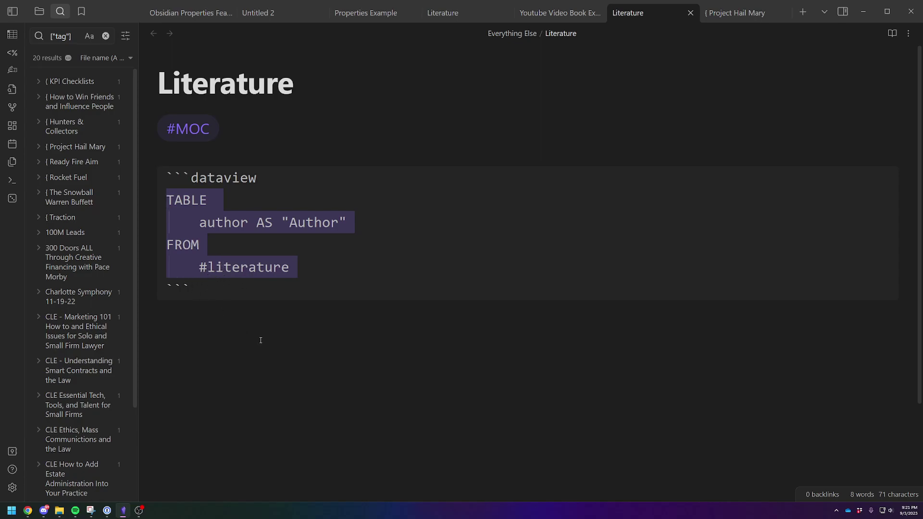
pyautogui.click(235, 319)
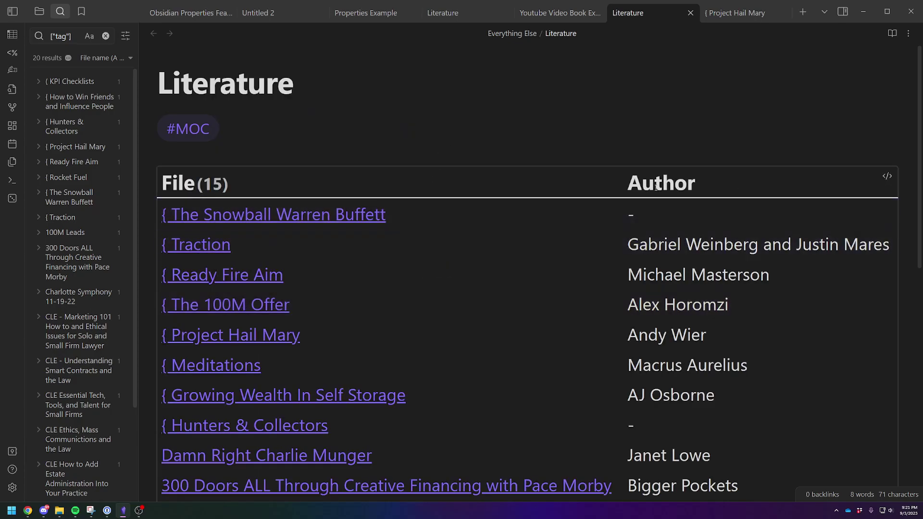
pyautogui.moveTo(284, 215)
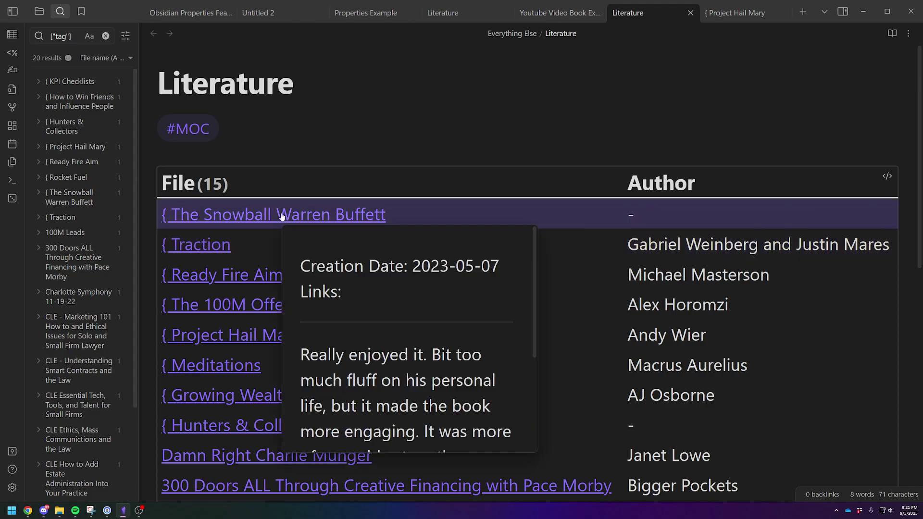
pyautogui.scroll(-1, 481, 182)
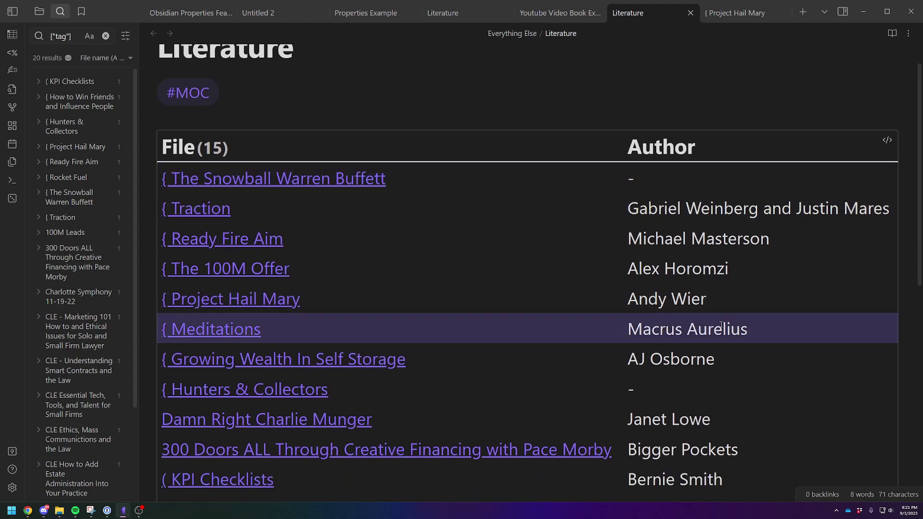
pyautogui.scroll(-2, 300, 218)
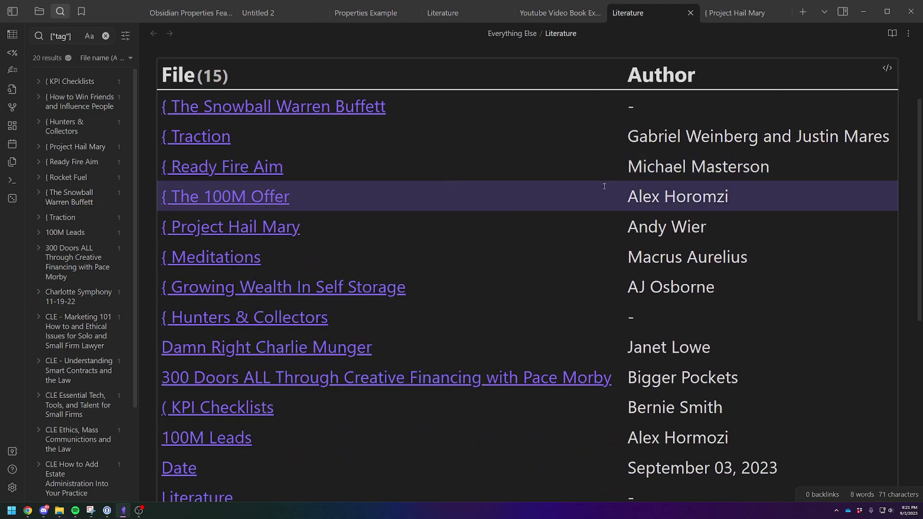
pyautogui.scroll(3, 590, 214)
pyautogui.scroll(-5, 305, 237)
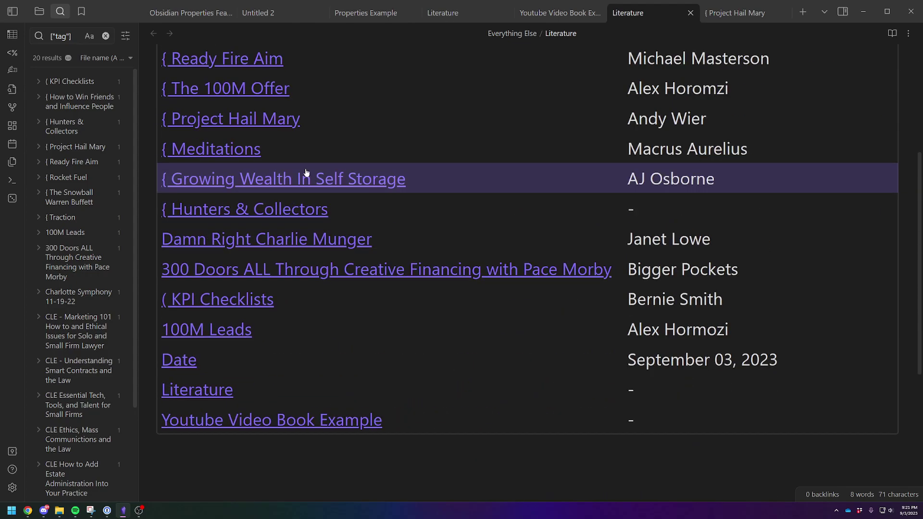
pyautogui.scroll(3, 350, 306)
# Step: Open the Growing Wealth In Self Storage note from the table and look over its review text
pyautogui.keyDown('ctrl'); pyautogui.click(240, 325); pyautogui.keyUp('ctrl')
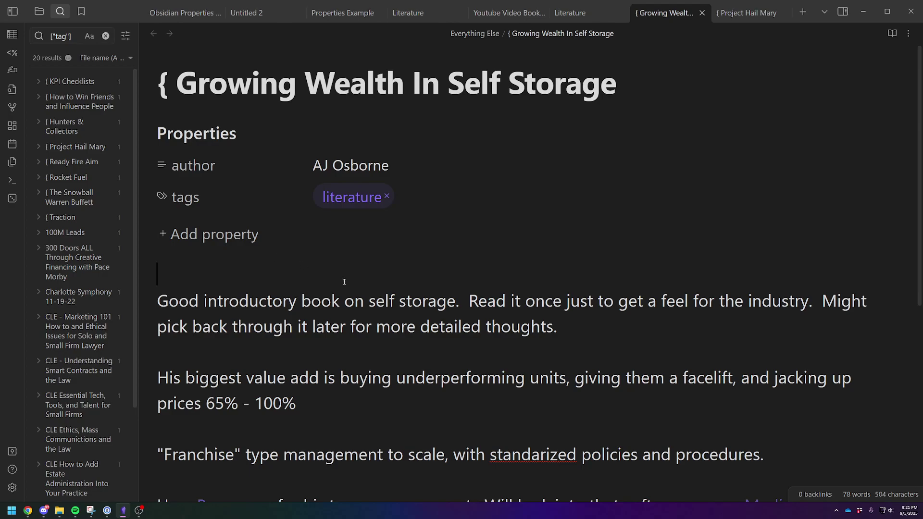
pyautogui.click(290, 315)
pyautogui.scroll(-5, 317, 308)
pyautogui.scroll(5, 313, 305)
# Step: Open The Snowball Warren Buffett note from the Literature table, then return to Obsidian Properties Feature
pyautogui.click(570, 13)
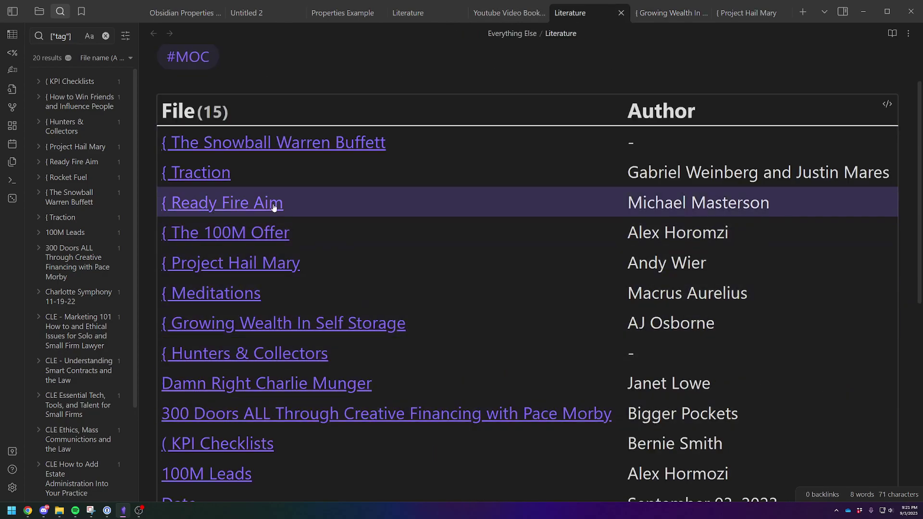
pyautogui.keyDown('ctrl'); pyautogui.click(308, 141); pyautogui.keyUp('ctrl')
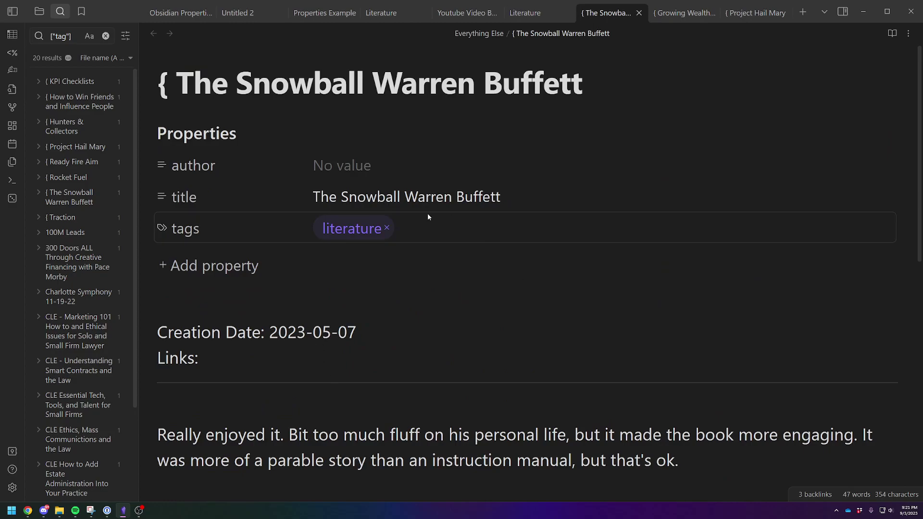
pyautogui.click(182, 12)
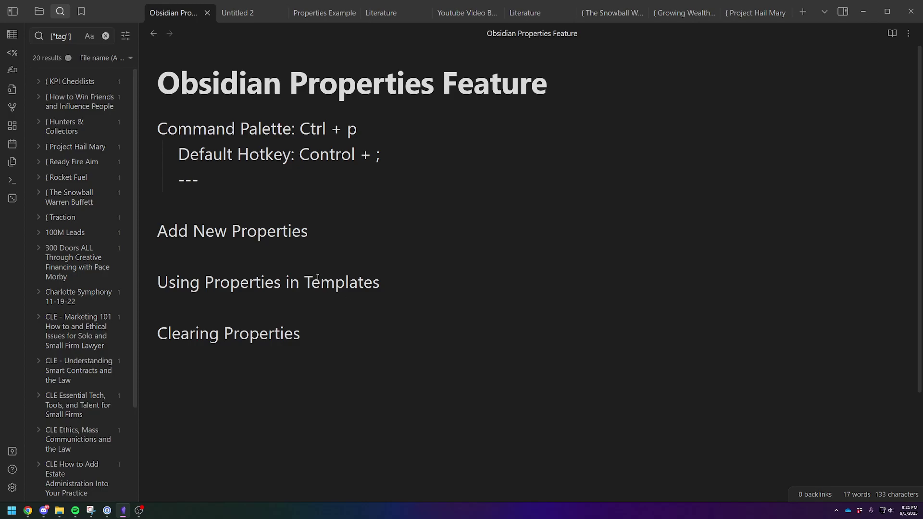
# Step: Run 'Clear file properties' on Untitled 2 to remove its Now you got one and Date properties
pyautogui.click(244, 17)
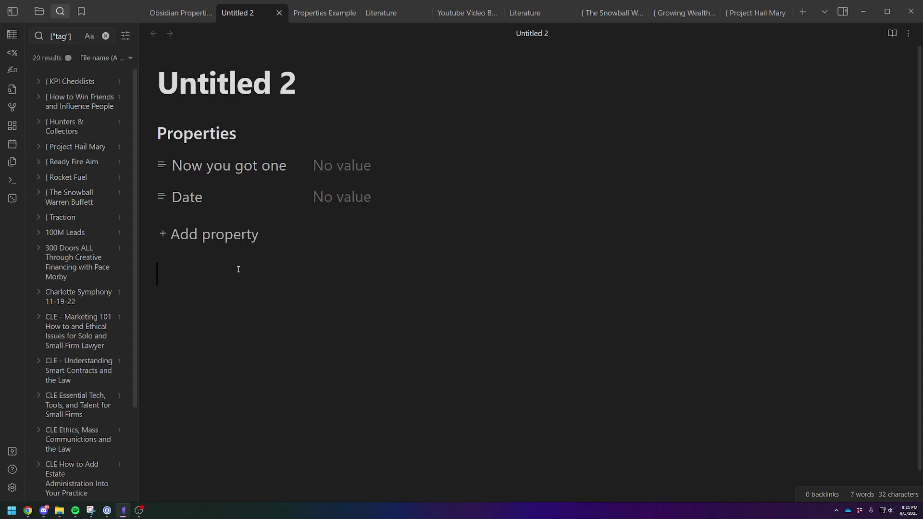
pyautogui.hotkey('ctrl', 'p')
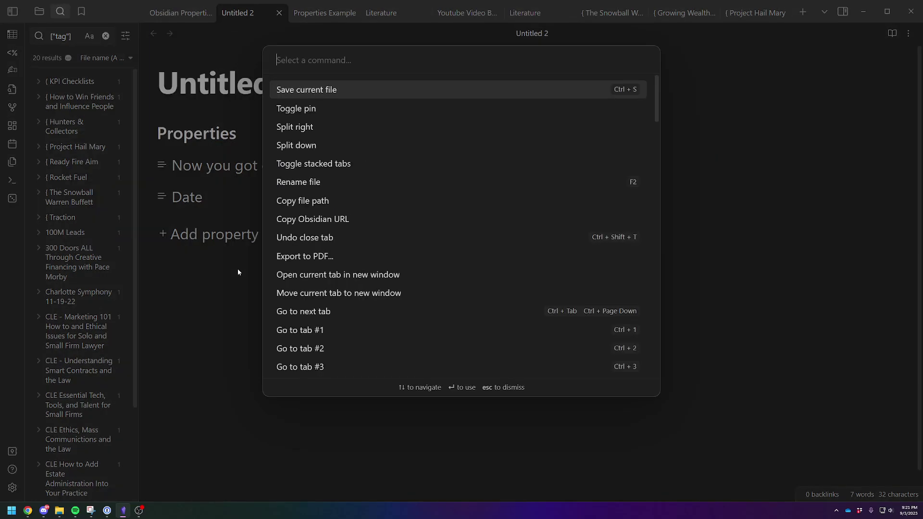
pyautogui.write('property')
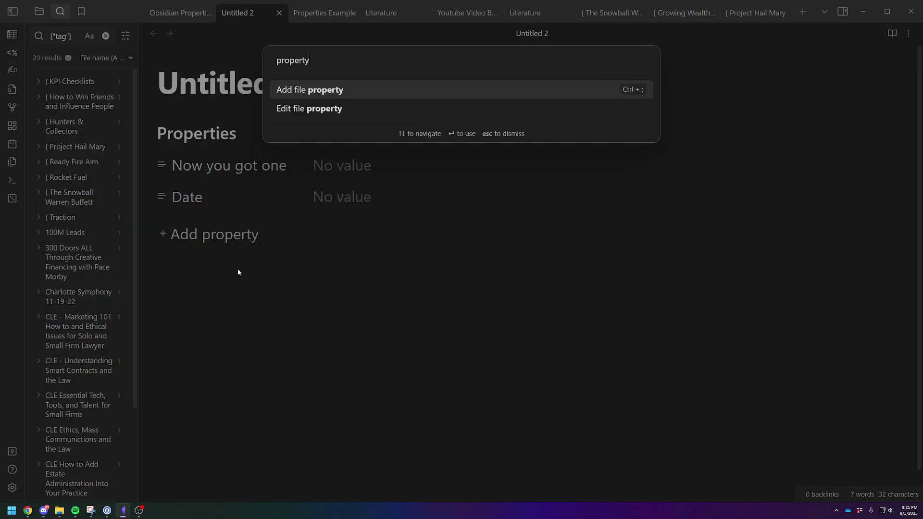
pyautogui.press('BackSpace')
pyautogui.write('ies')
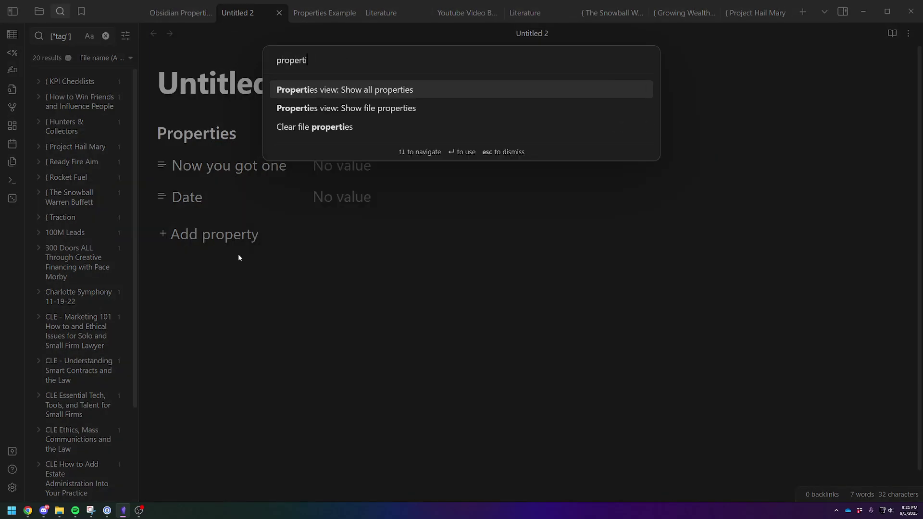
pyautogui.click(317, 127)
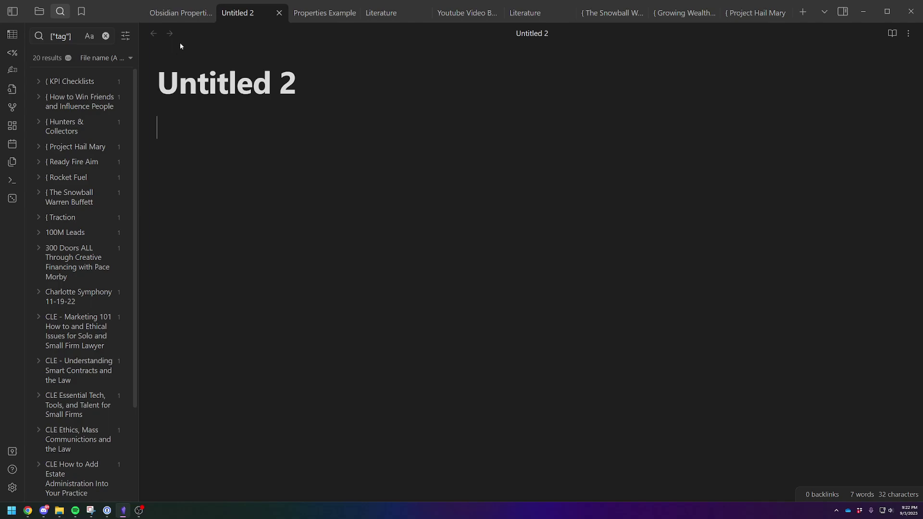
# Step: Return to the Obsidian Properties Feature note, which ends with the Clearing Properties heading
pyautogui.click(185, 14)
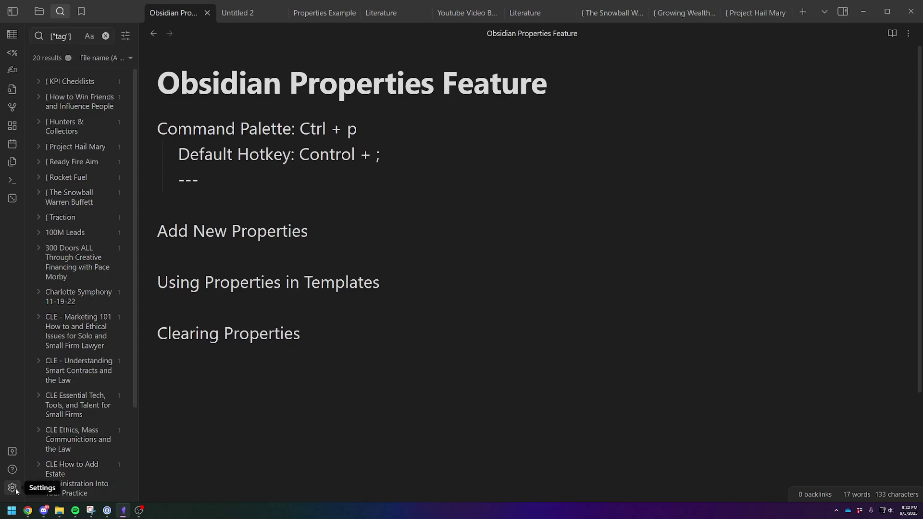
pyautogui.click(15, 489)
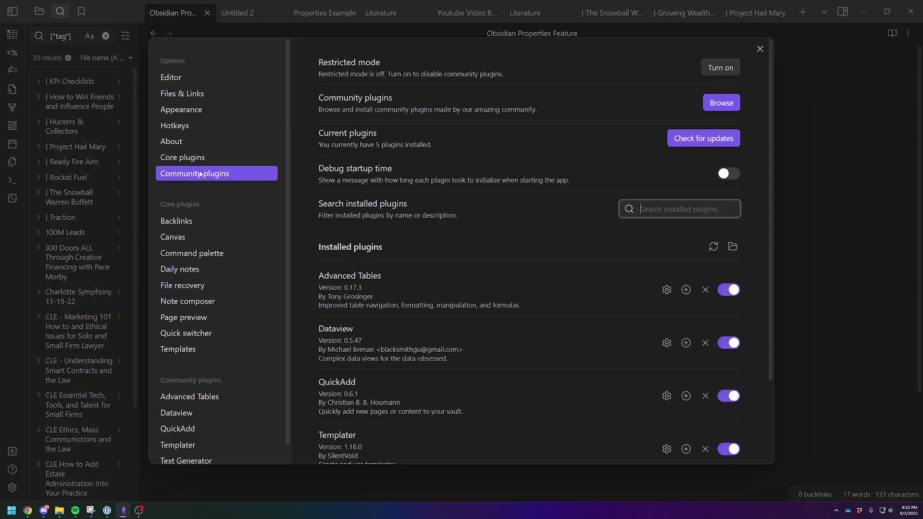
pyautogui.scroll(-2, 363, 346)
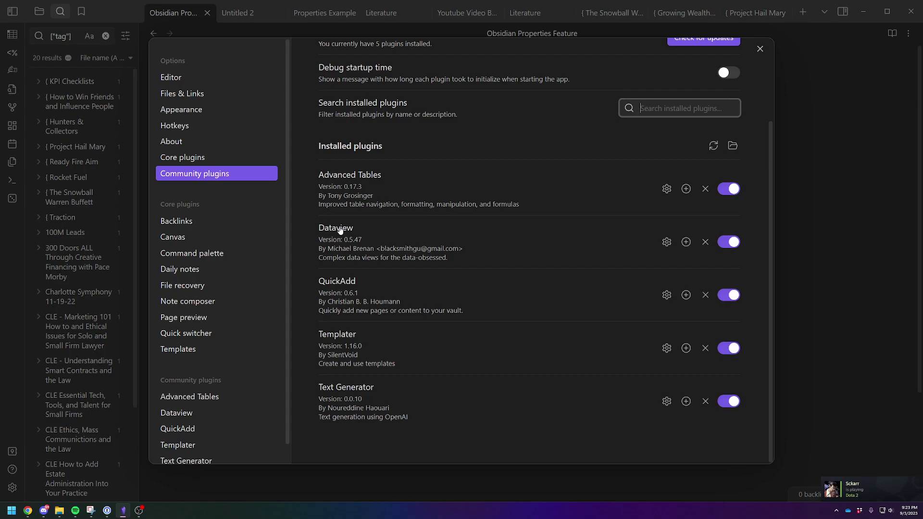
pyautogui.click(761, 49)
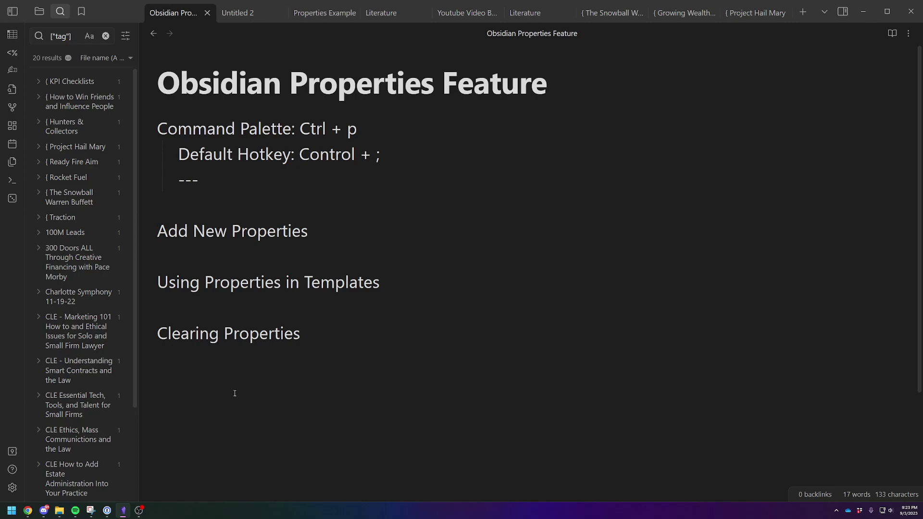
# Step: Insert an empty line under the Clearing Properties heading, bringing the note to 134 characters
pyautogui.press('Return')
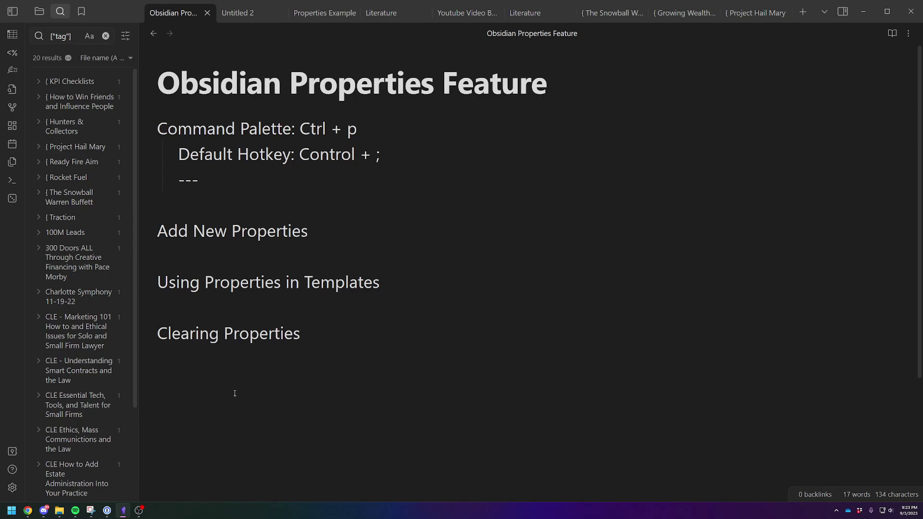